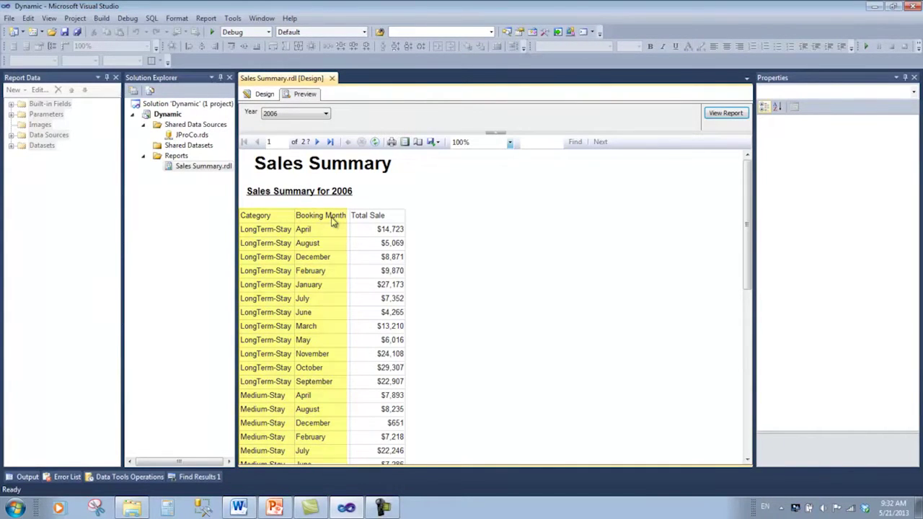
- In Tablix Properties, add sort rules on [Category], then [BookingMonth], both A to Z
click(260, 99)
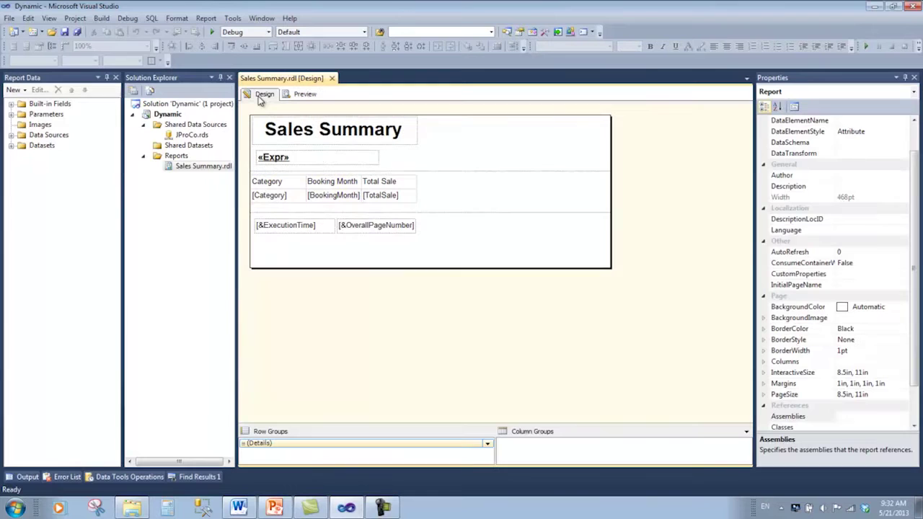
click(296, 182)
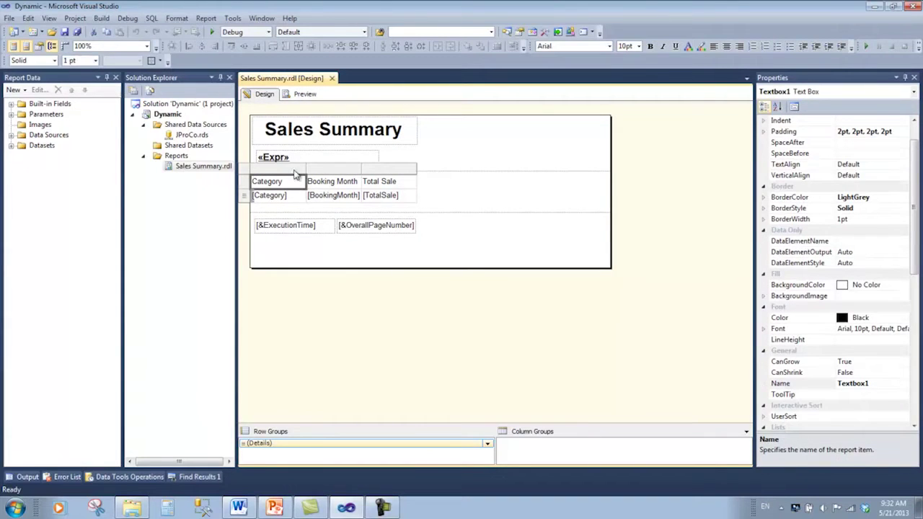
right_click(268, 170)
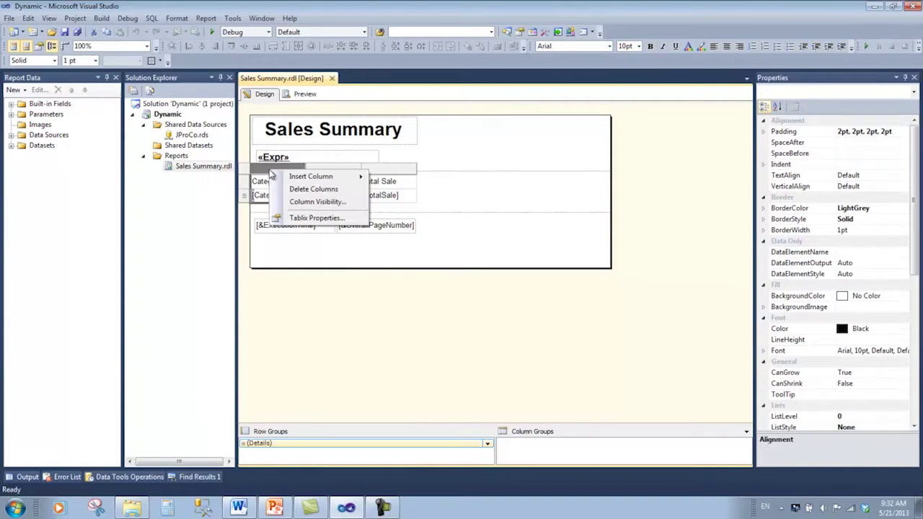
click(308, 217)
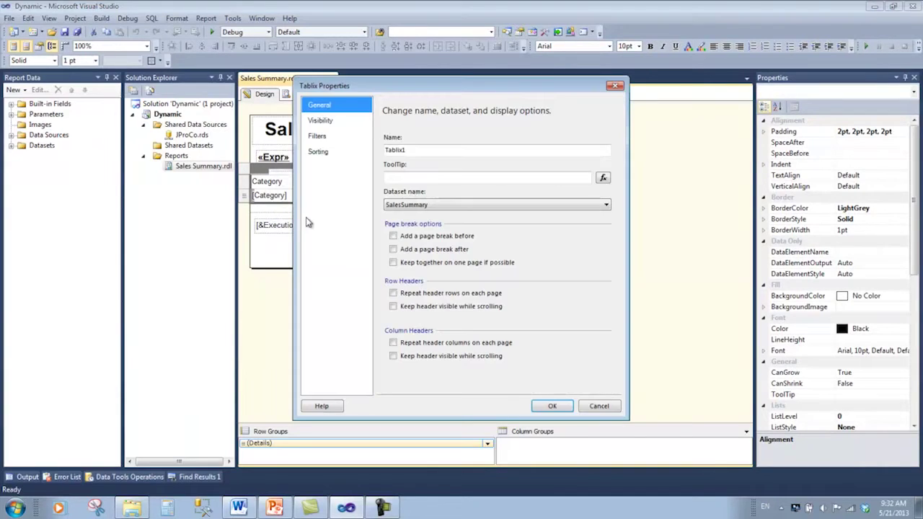
click(319, 153)
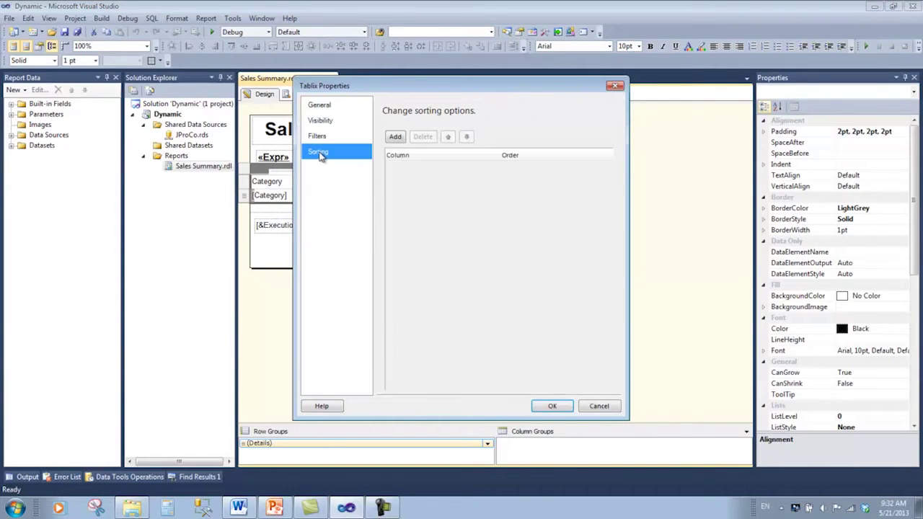
click(396, 139)
click(530, 171)
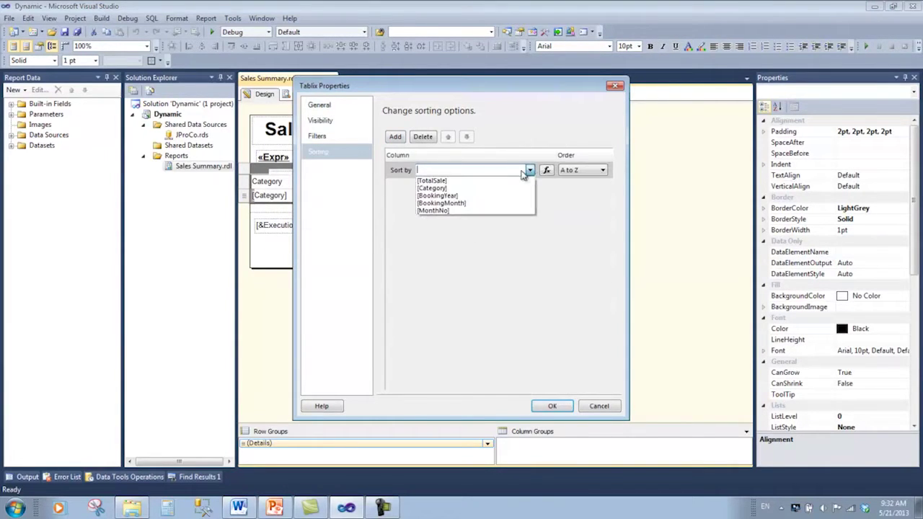
click(473, 186)
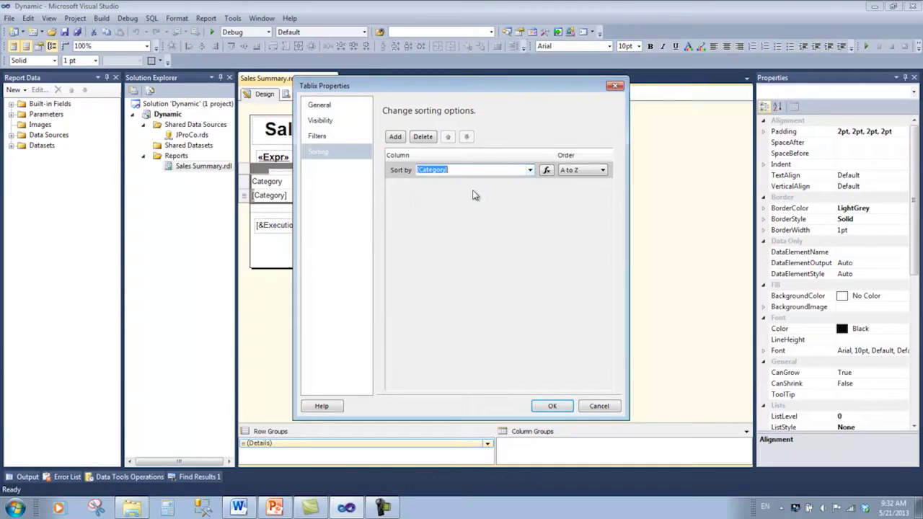
click(395, 137)
click(530, 187)
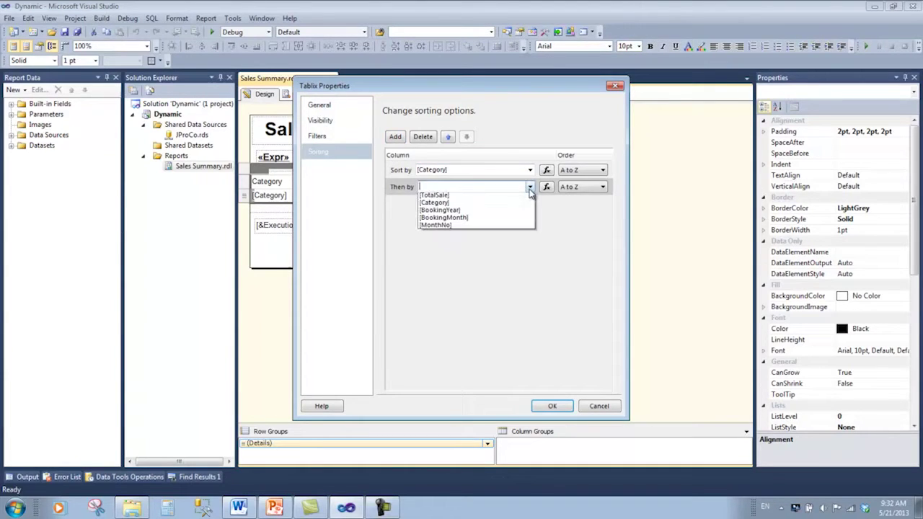
click(469, 216)
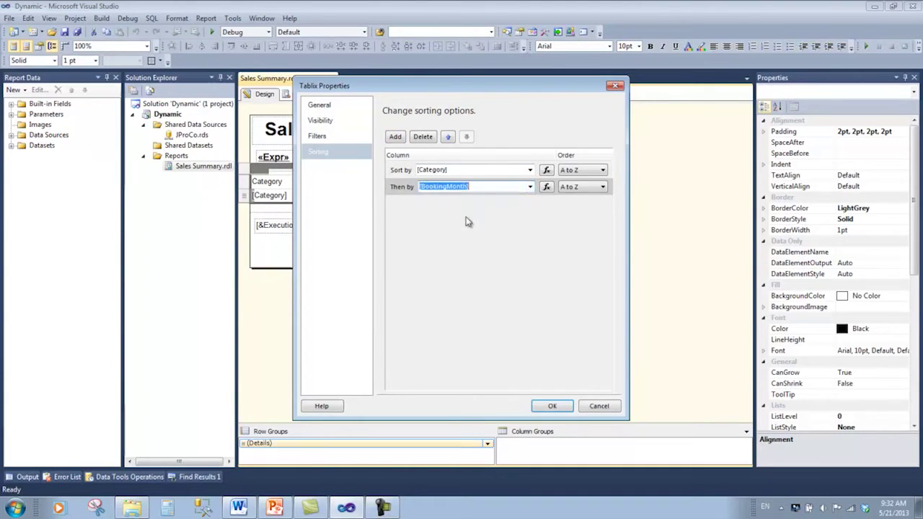
click(551, 406)
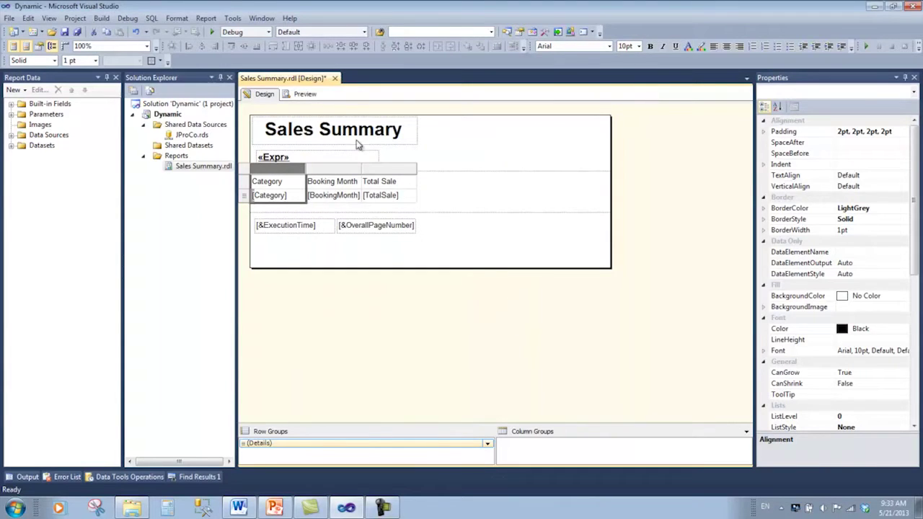
- Preview the 2006 report, where months are alphabetical within each category, then return to Design
click(304, 94)
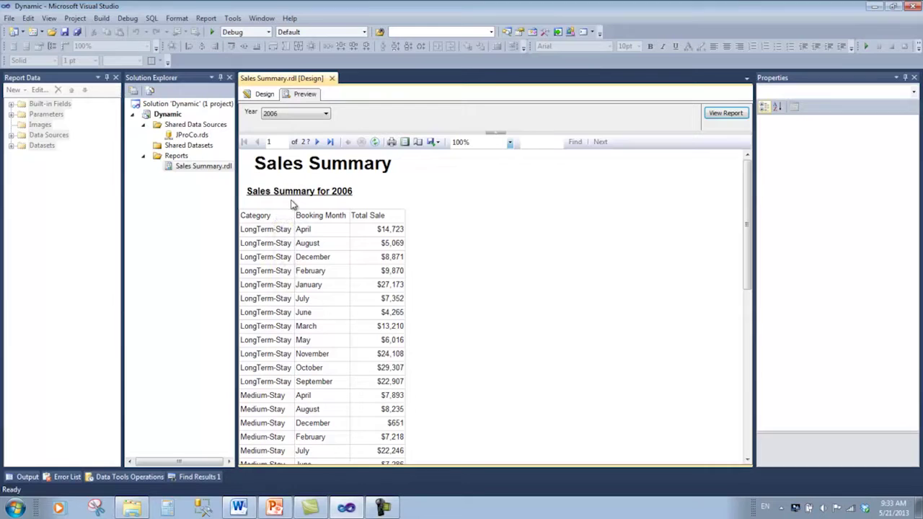
click(265, 94)
- Replace the BookingMonth second sort key with [MonthNo] and preview the calendar-ordered months
click(297, 181)
right_click(296, 171)
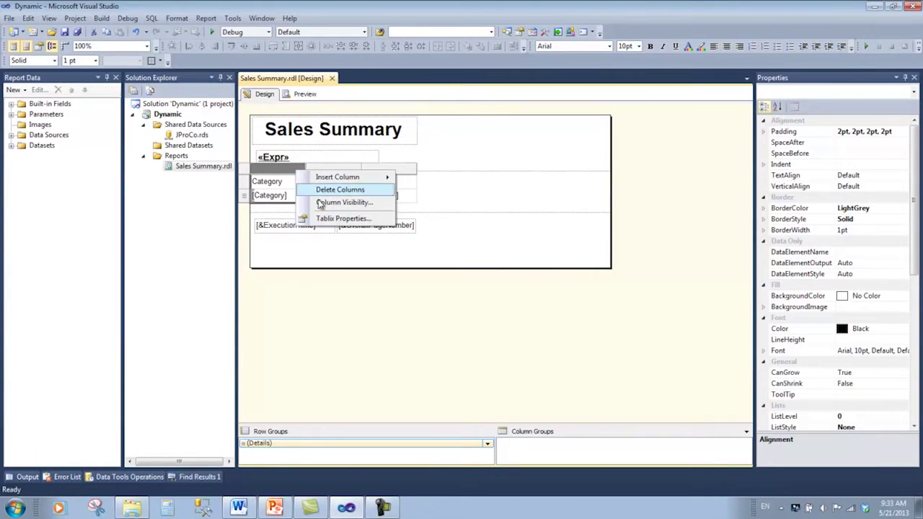
click(331, 218)
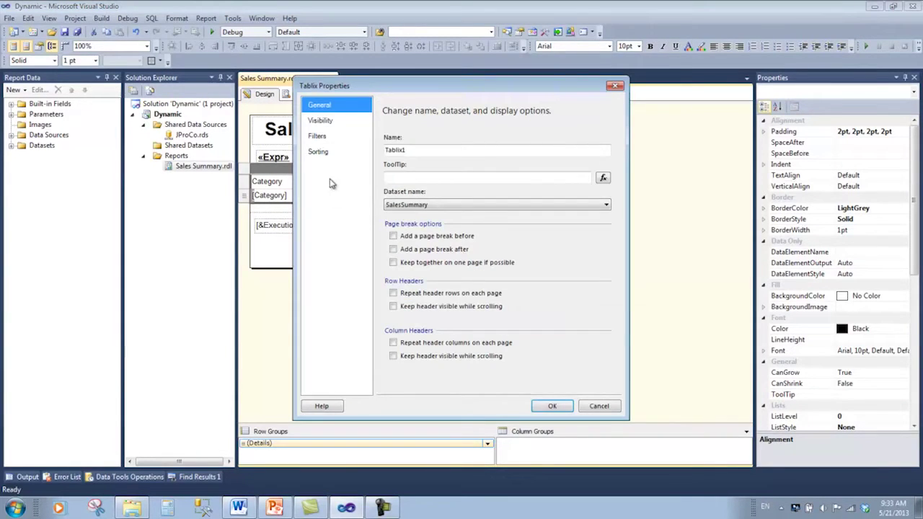
click(320, 153)
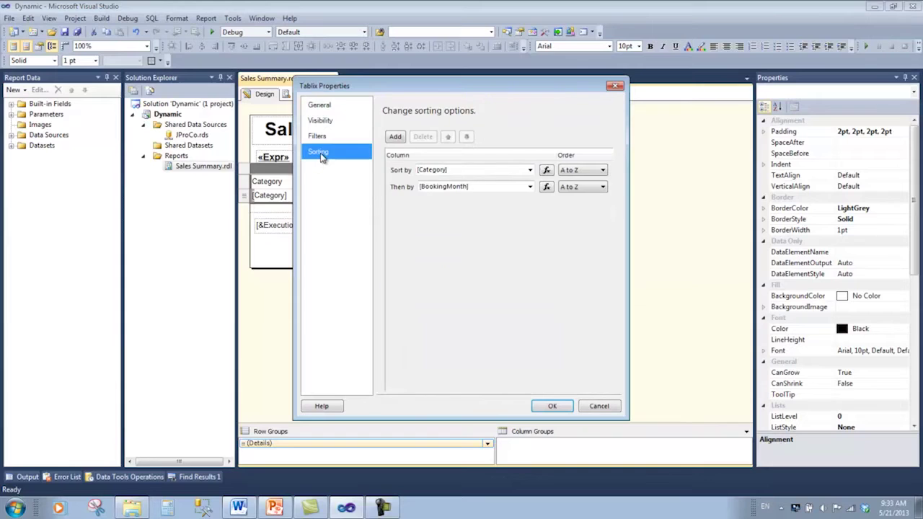
click(530, 187)
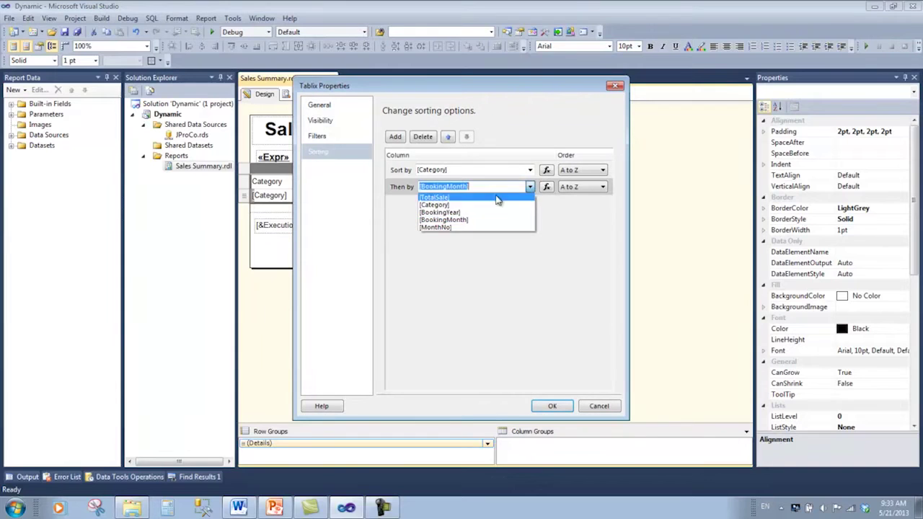
click(448, 228)
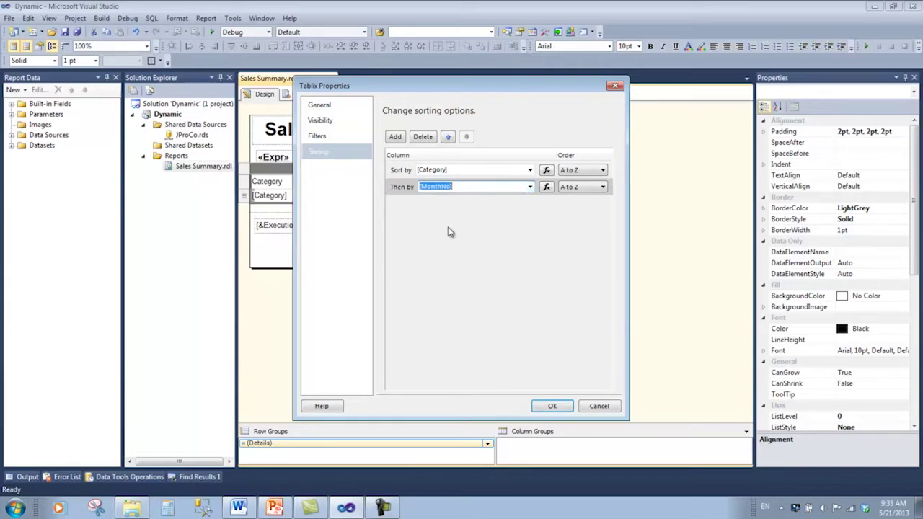
click(552, 406)
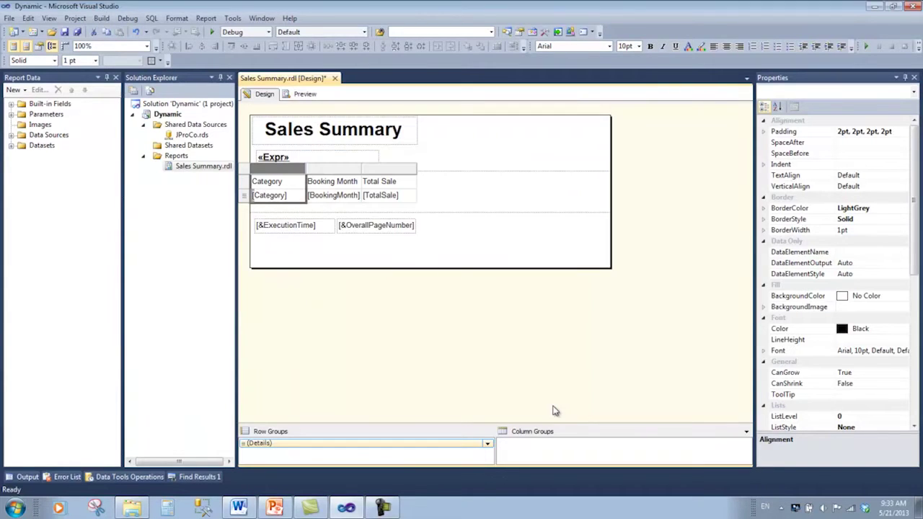
click(305, 94)
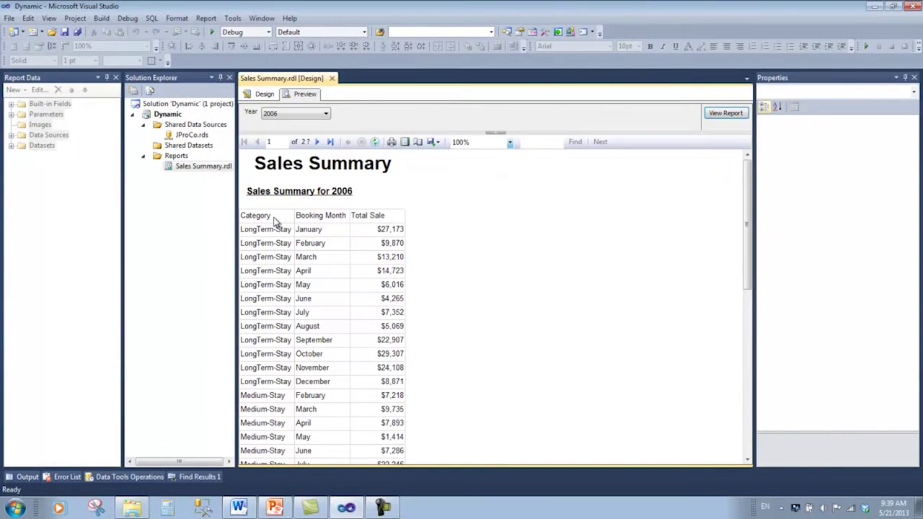
- Enable interactive sorting on the Category header text box, sorting detail rows by [Category]
click(265, 95)
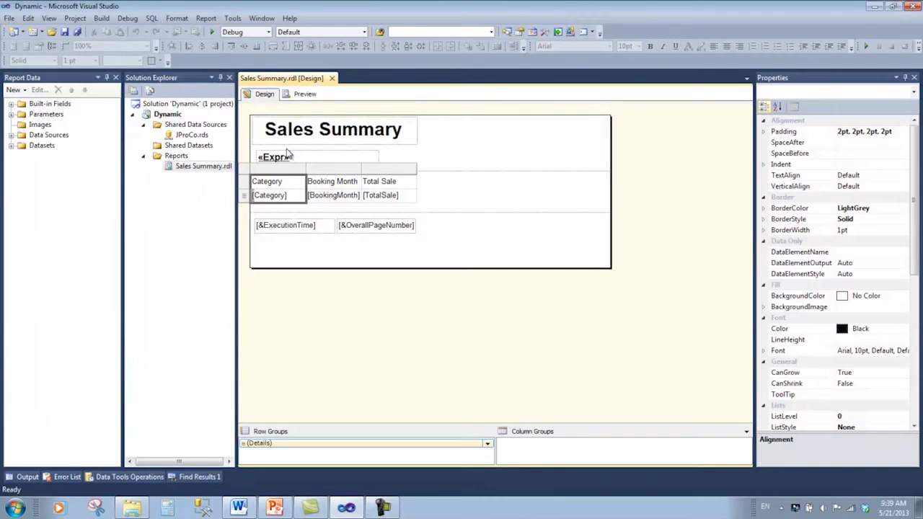
click(286, 181)
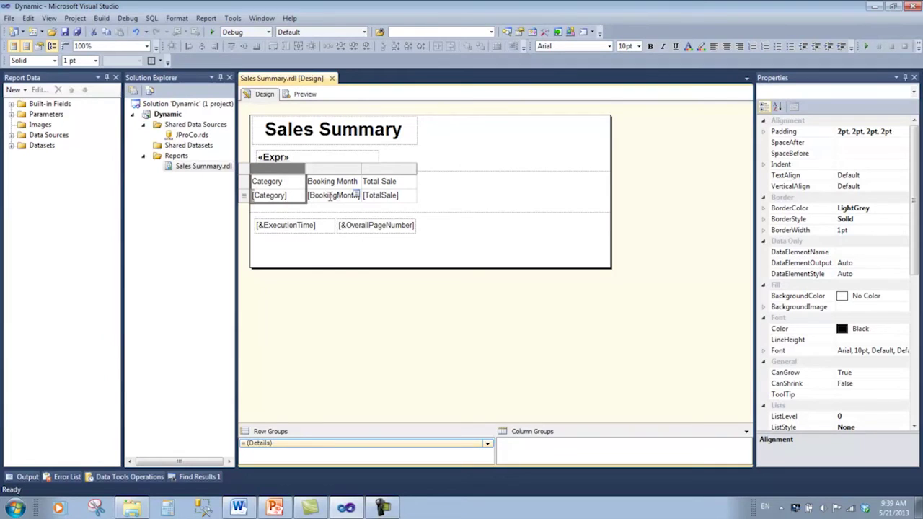
click(291, 208)
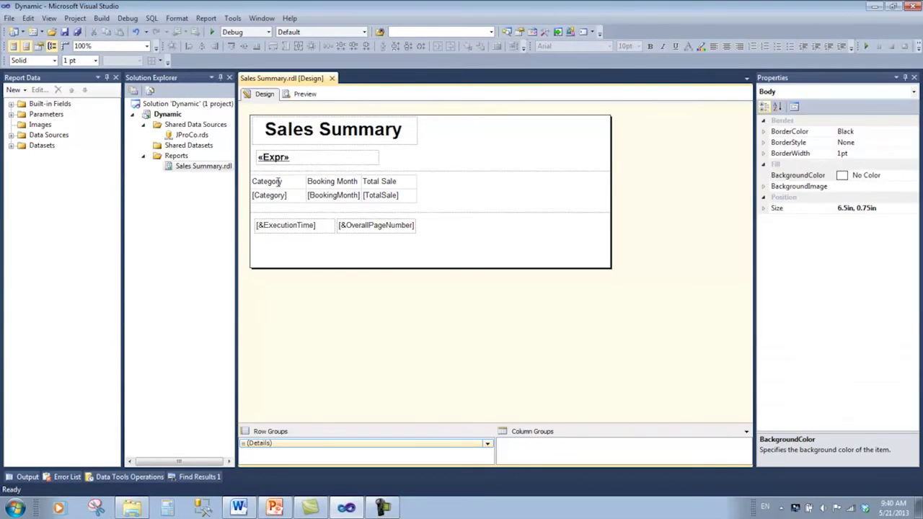
right_click(278, 182)
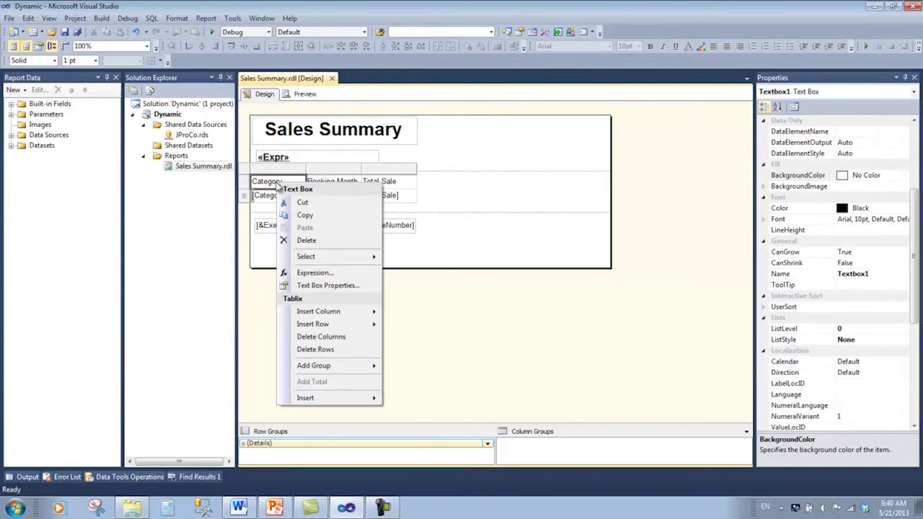
click(330, 285)
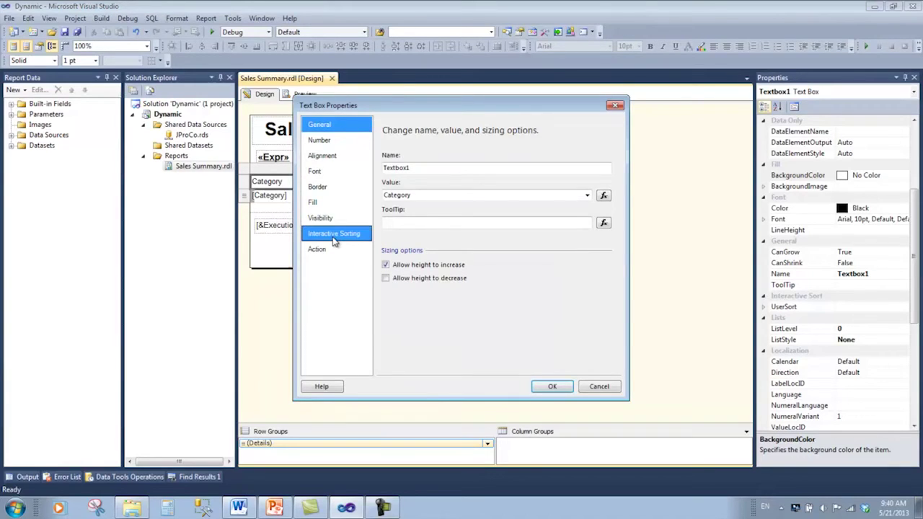
click(333, 235)
click(384, 156)
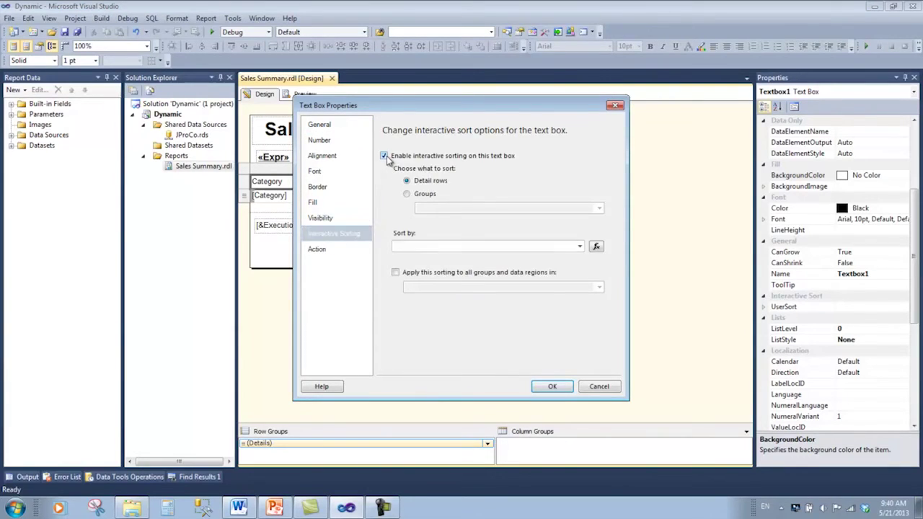
click(578, 246)
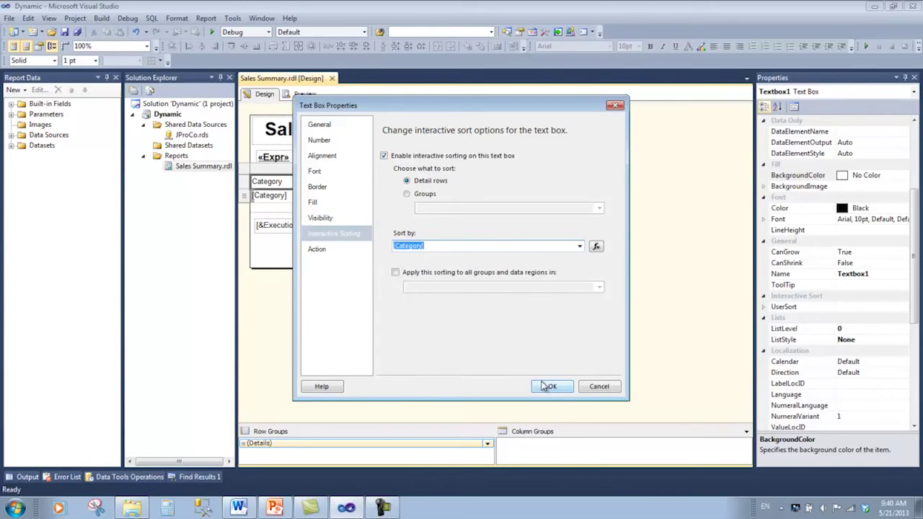
click(550, 387)
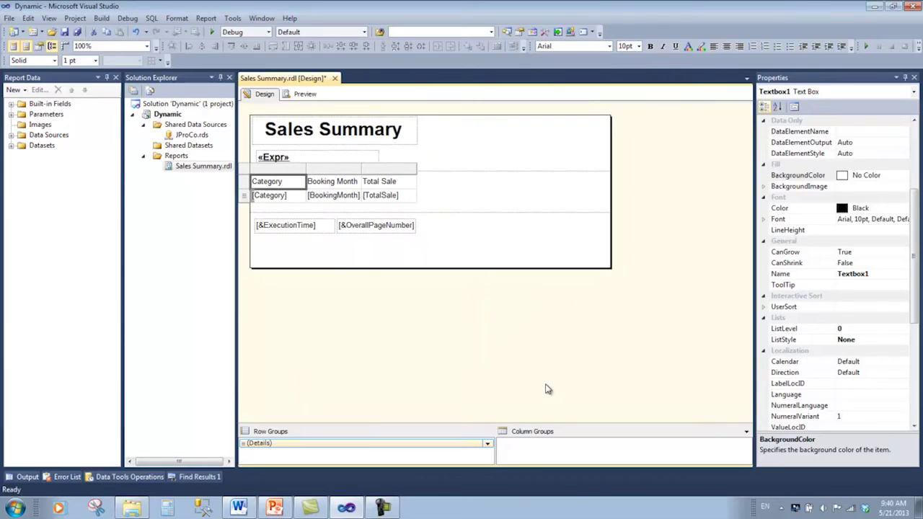
- Preview the 2006 report and toggle the Category sort, ending descending with Overnight-Stay first
click(309, 95)
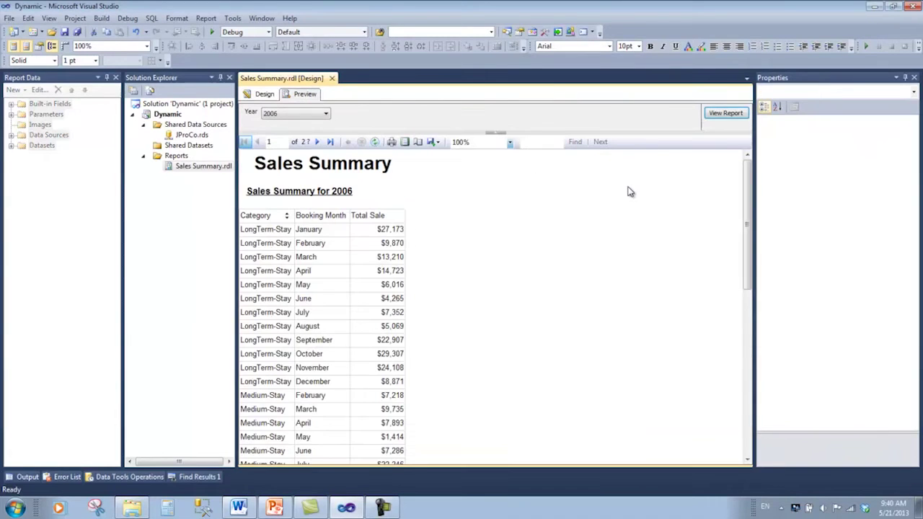
scroll(274, 289, down, 5)
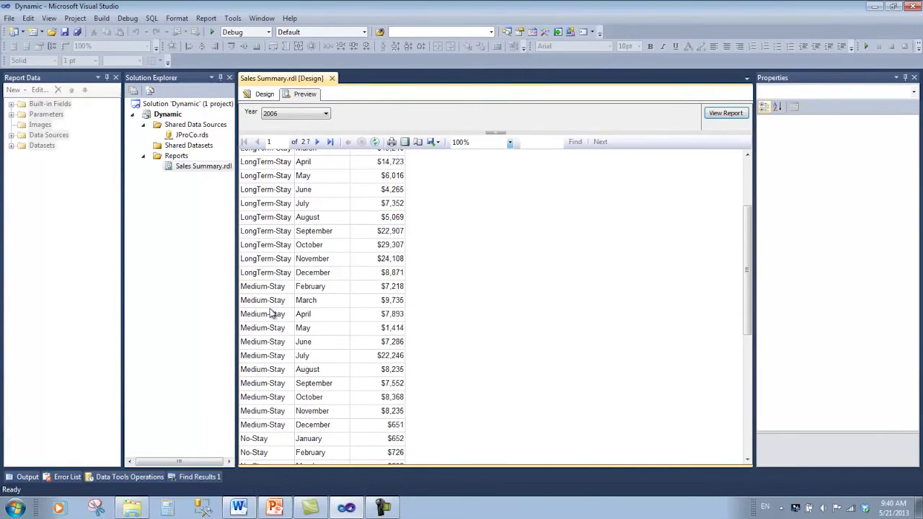
scroll(284, 340, down, 4)
scroll(278, 415, up, 6)
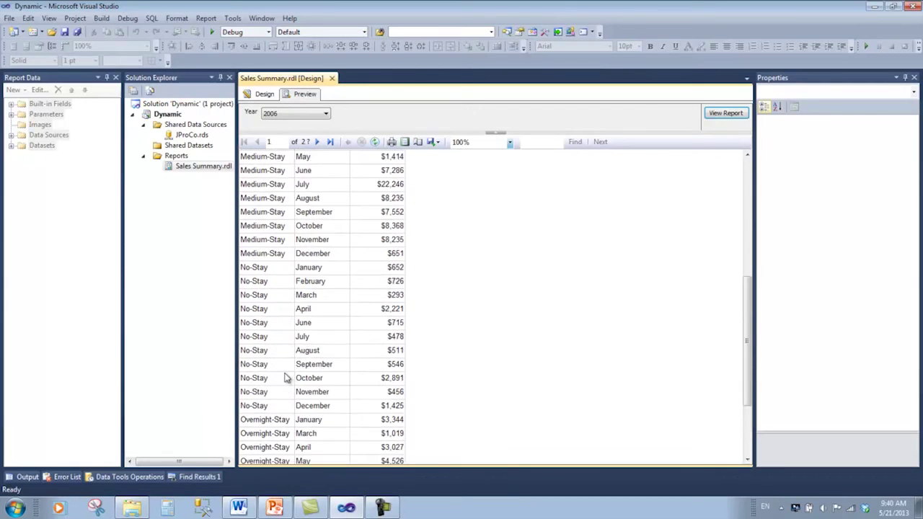
scroll(291, 314, up, 4)
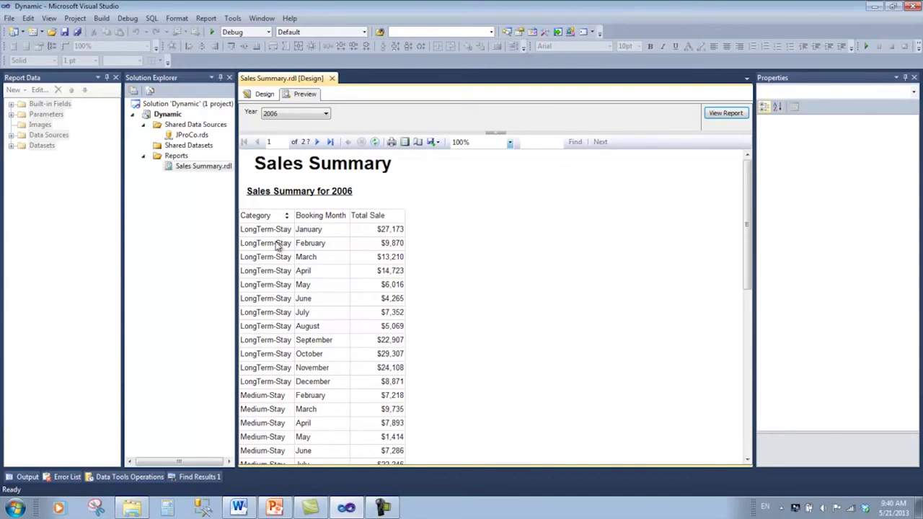
click(286, 215)
click(286, 216)
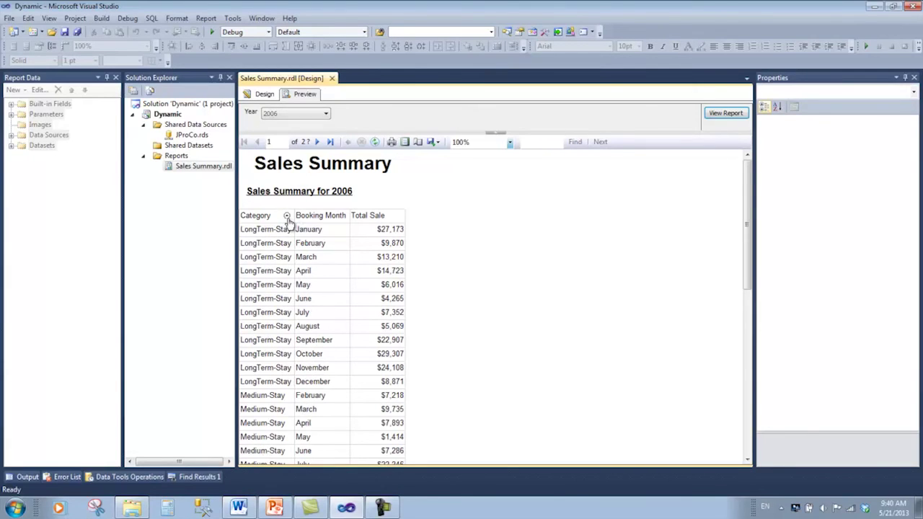
click(286, 215)
click(286, 216)
click(286, 216)
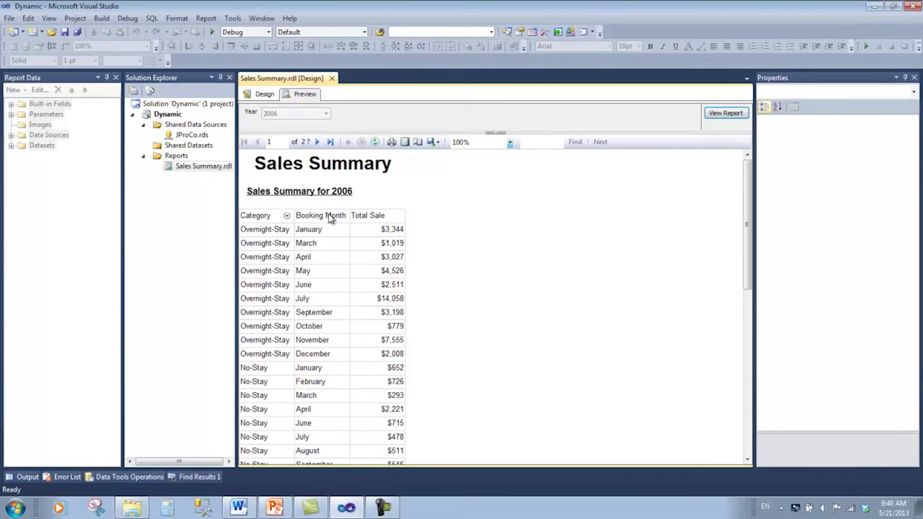
- Enable interactive sorting on the Booking Month header text box, sorting detail rows by [MonthNo]
click(264, 95)
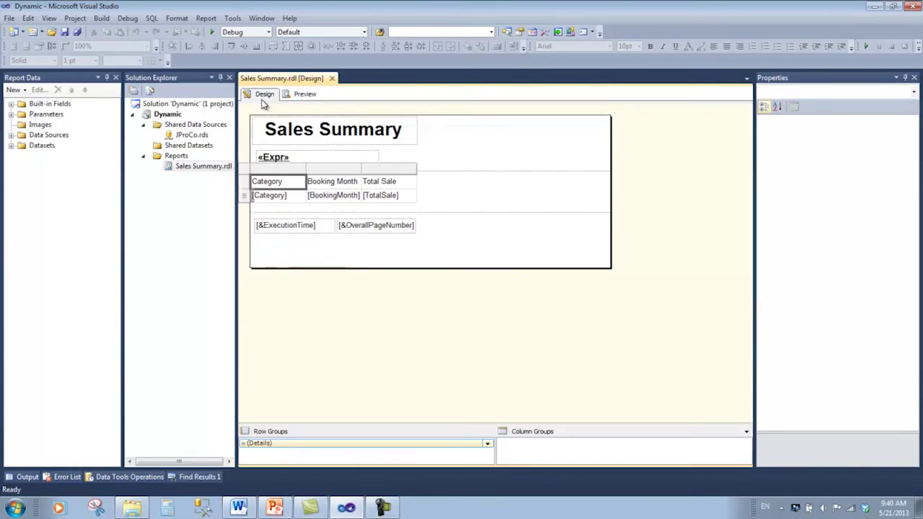
right_click(329, 183)
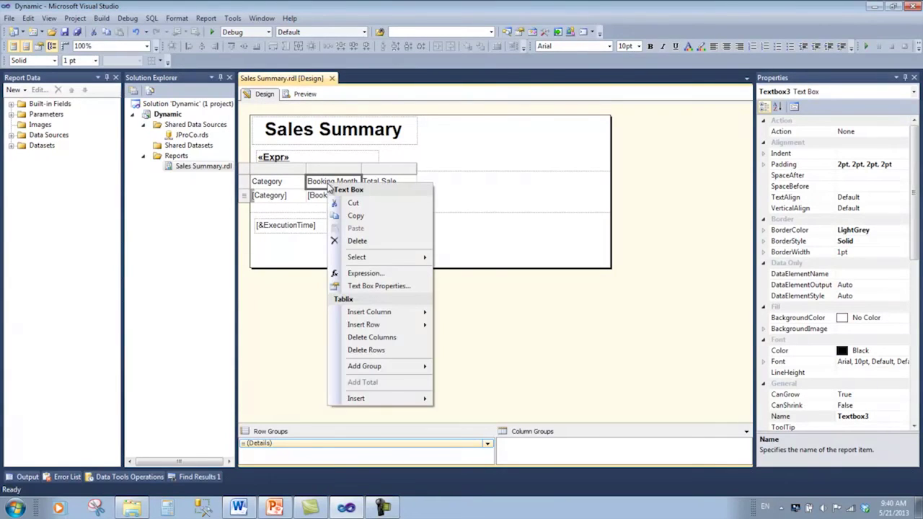
click(374, 287)
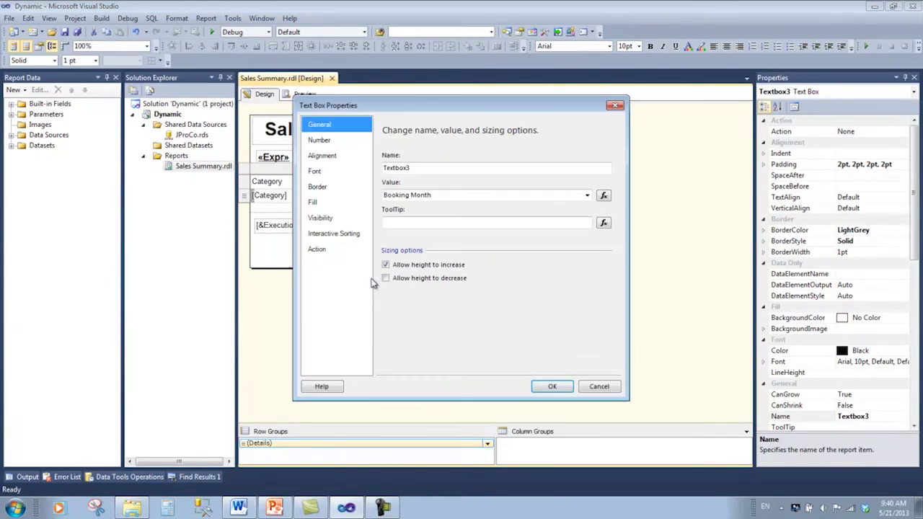
click(336, 233)
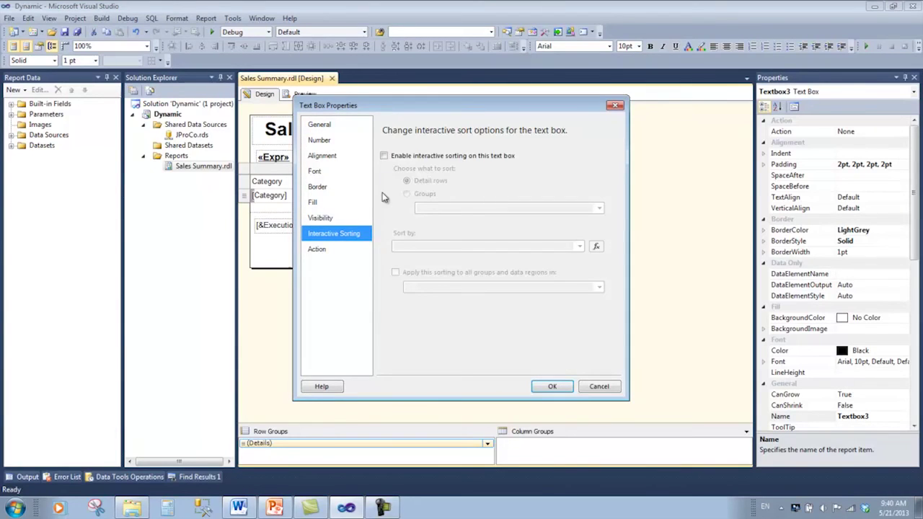
click(385, 156)
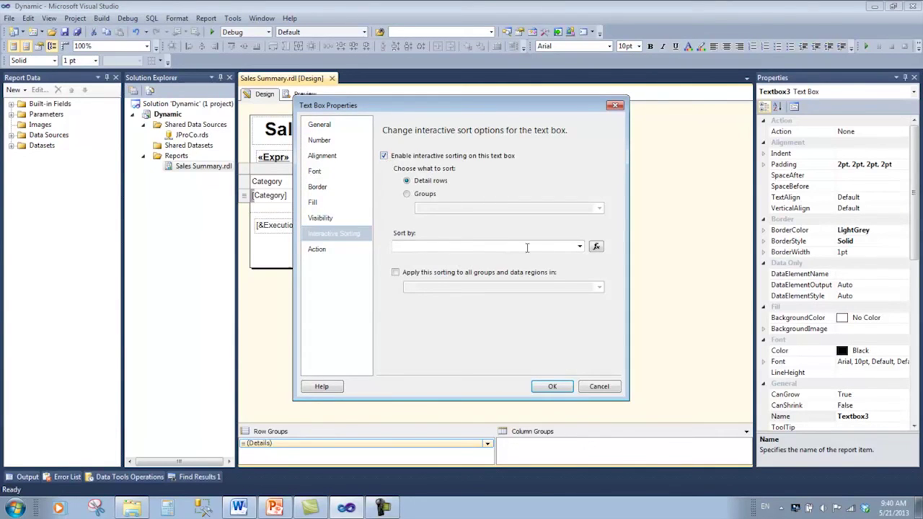
click(578, 246)
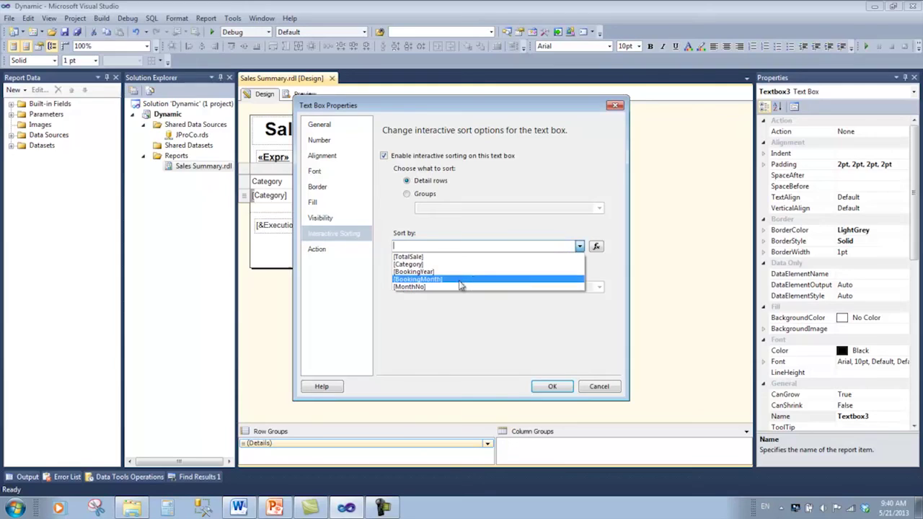
click(437, 286)
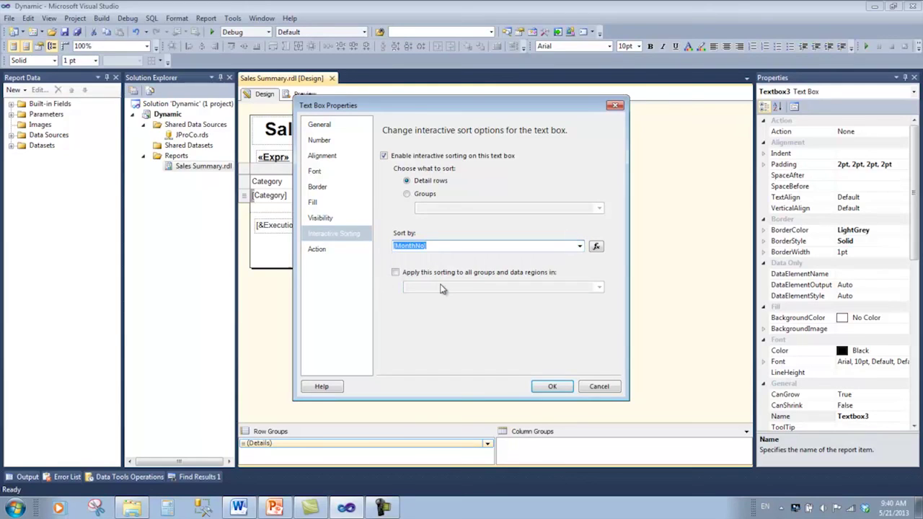
click(552, 387)
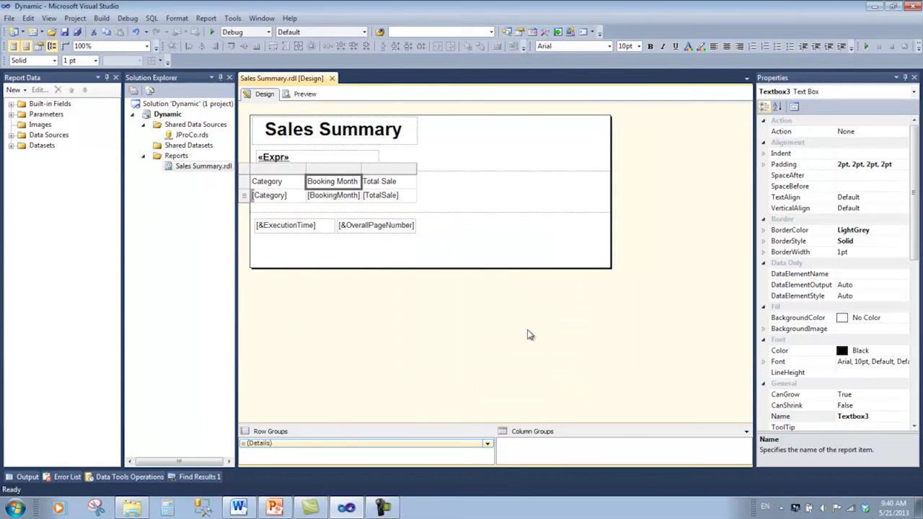
- Preview the report and toggle the Booking Month sort until January rows come first
click(306, 94)
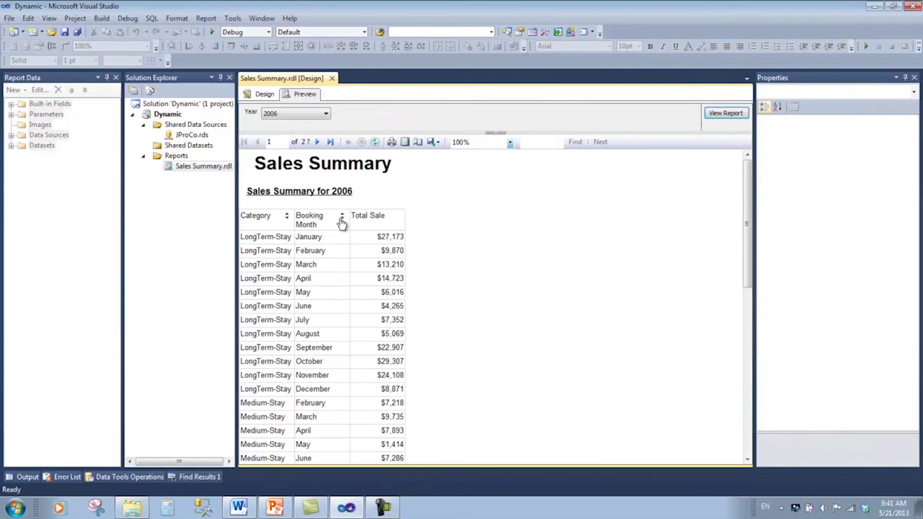
click(342, 217)
click(343, 219)
click(342, 219)
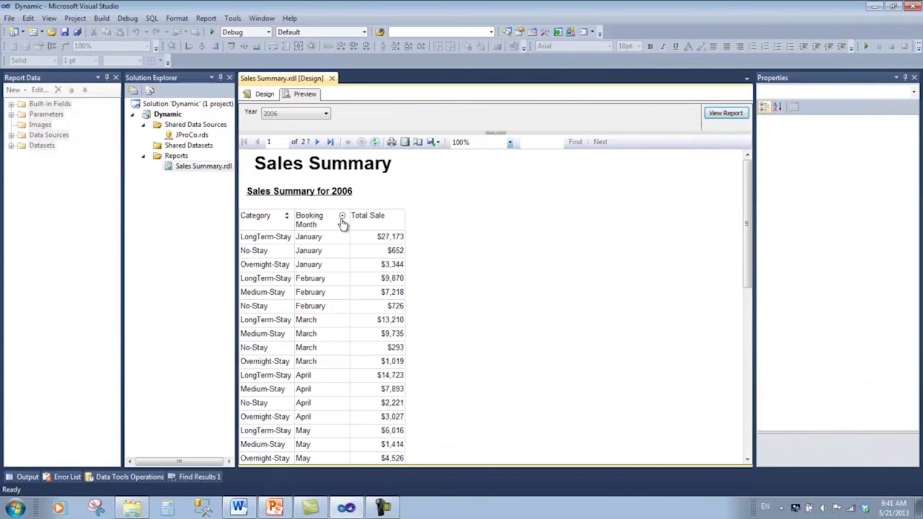